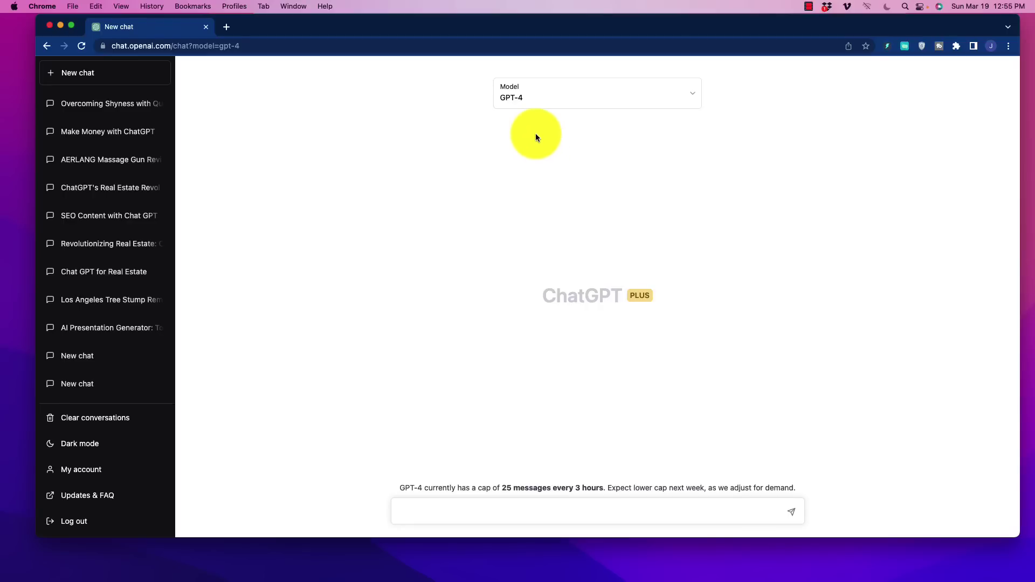
- Keep GPT-4 selected in the model list and highlight its message cap notice
{"action": "left_click", "coordinate": [692, 94]}
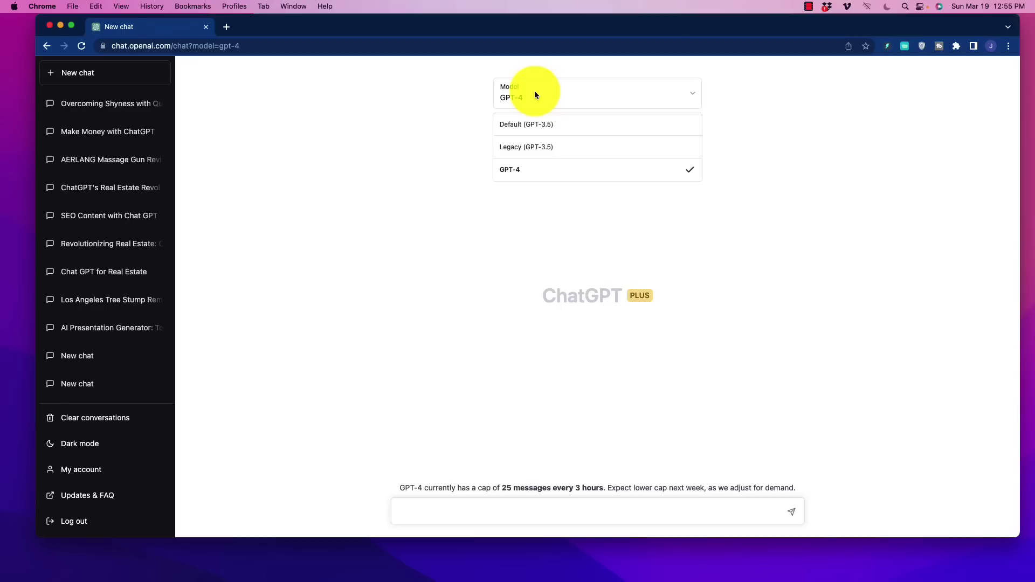
{"action": "mouse_move", "coordinate": [538, 127]}
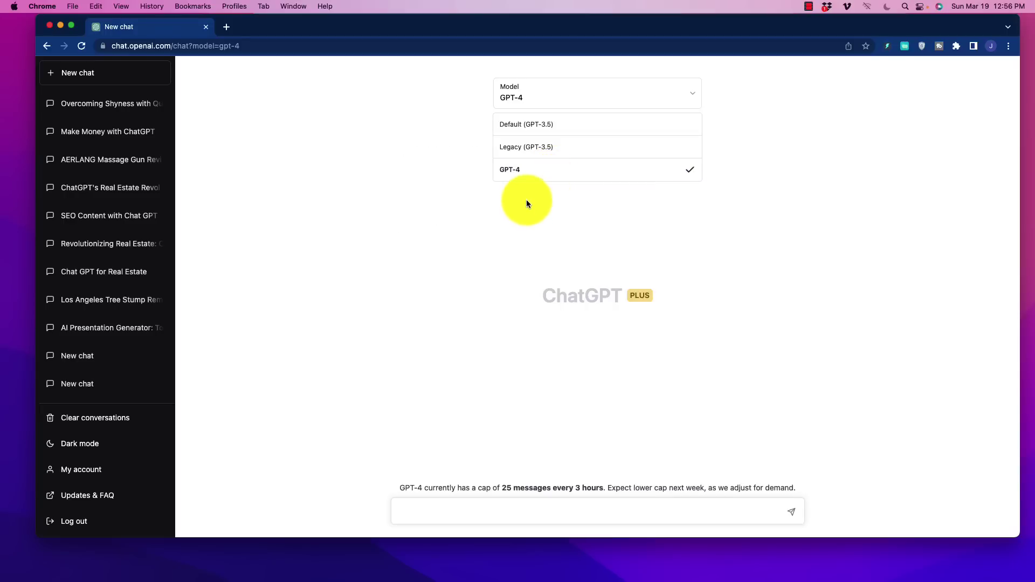
{"action": "left_click", "coordinate": [599, 171]}
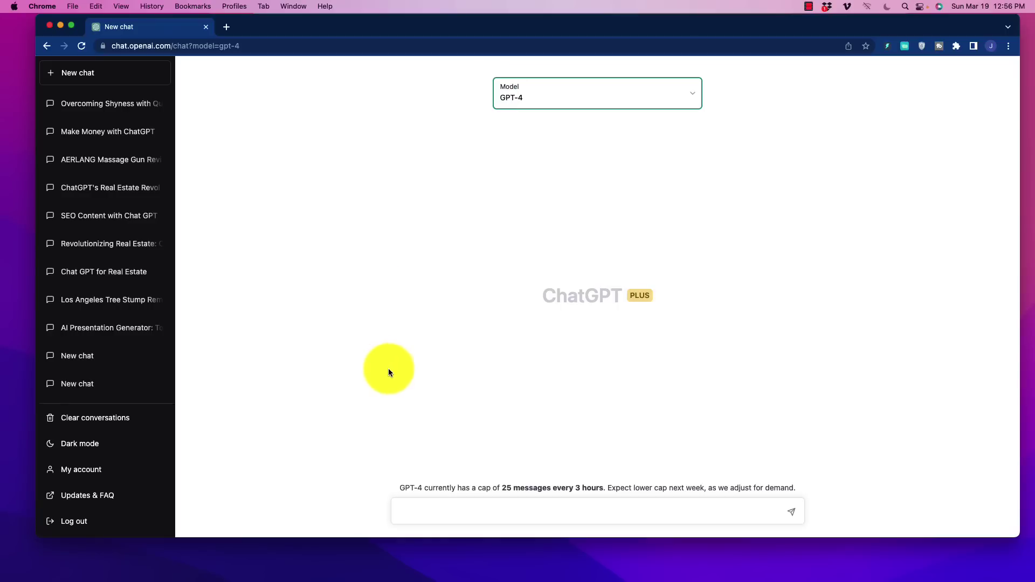
{"action": "left_click", "coordinate": [408, 489]}
{"action": "left_click_drag", "start_coordinate": [408, 489], "coordinate": [797, 487]}
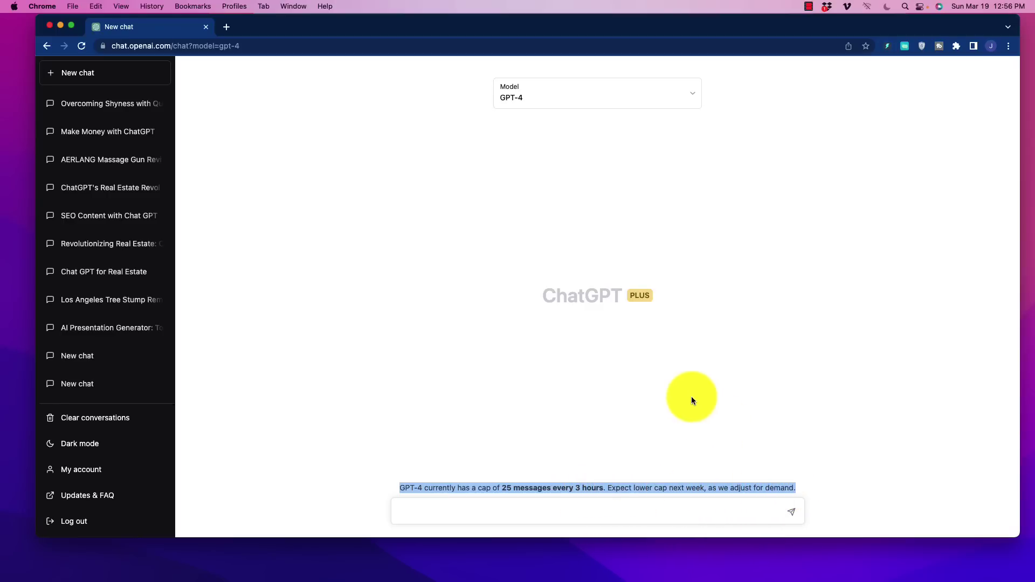
{"action": "left_click", "coordinate": [358, 231]}
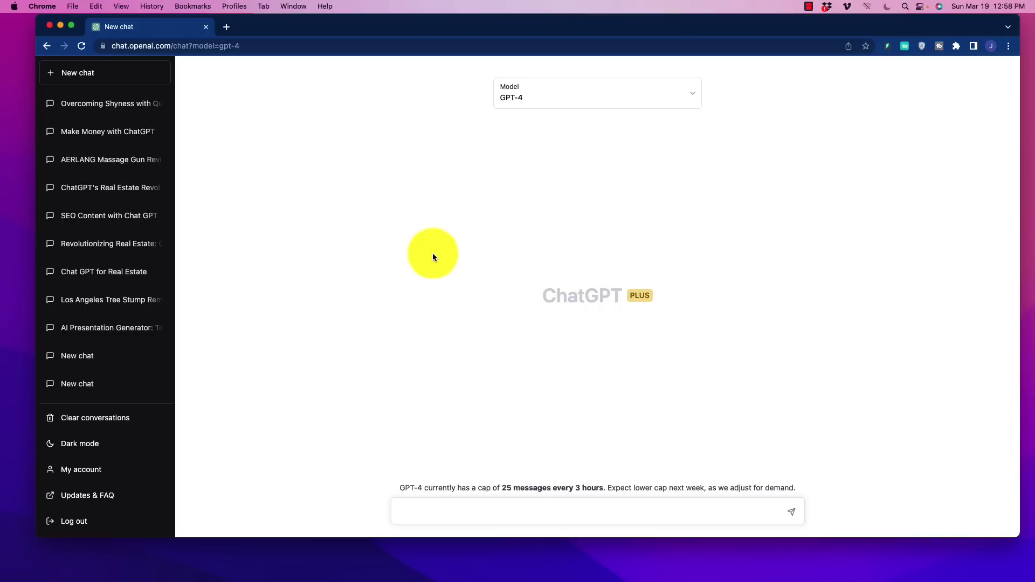
- Look through the earlier real estate and 'SEO Content with Chat GPT' conversations
{"action": "left_click", "coordinate": [118, 193]}
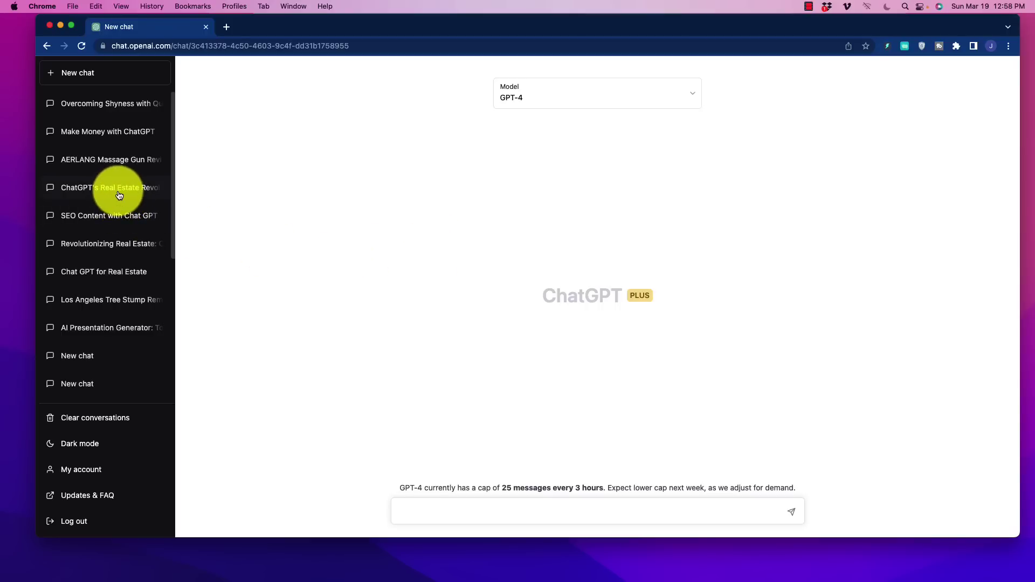
{"action": "scroll", "coordinate": [423, 298], "scroll_direction": "up", "scroll_amount": 15}
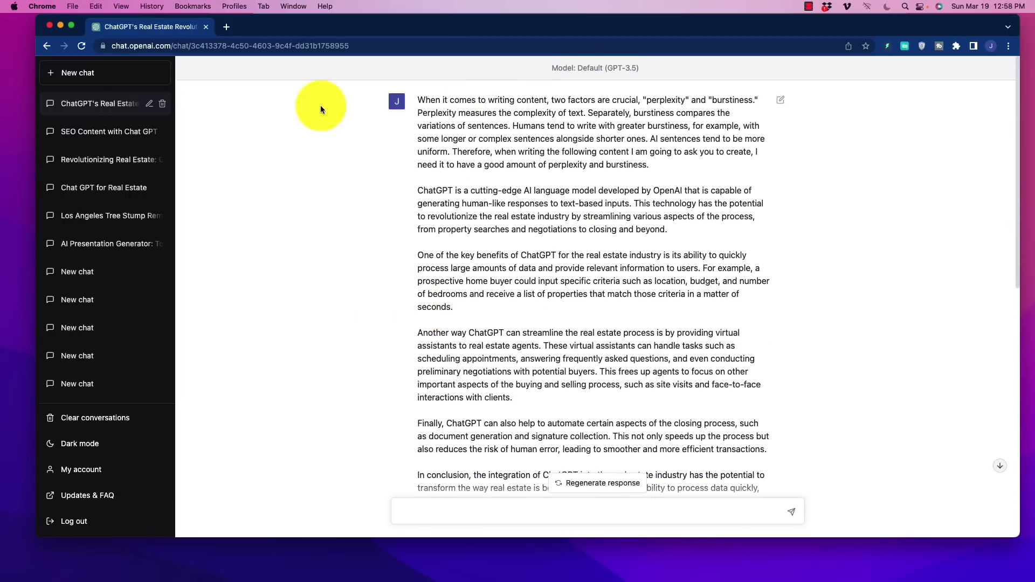
{"action": "left_click", "coordinate": [107, 133]}
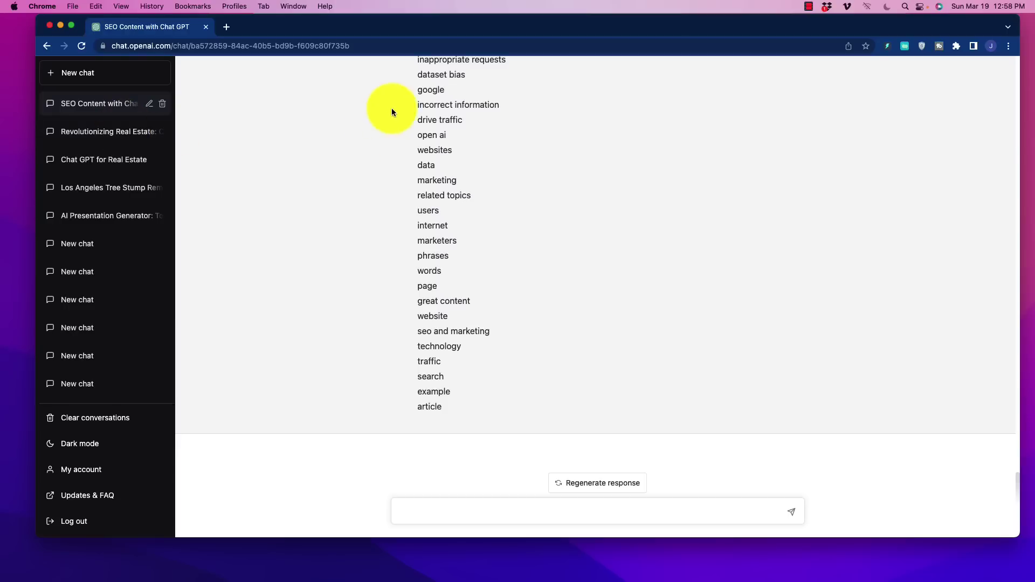
{"action": "scroll", "coordinate": [442, 311], "scroll_direction": "up", "scroll_amount": 20}
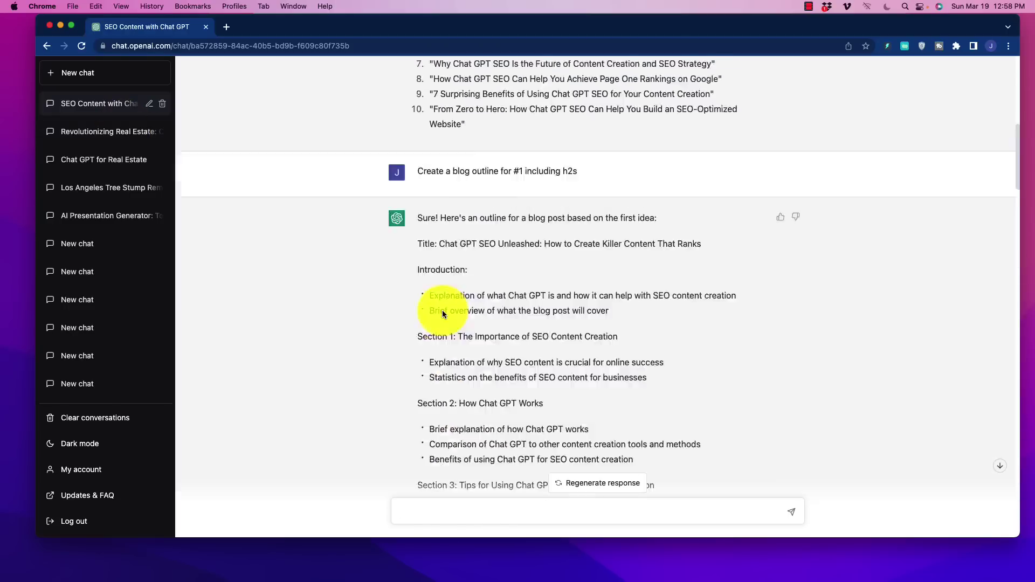
{"action": "scroll", "coordinate": [442, 311], "scroll_direction": "up", "scroll_amount": 10}
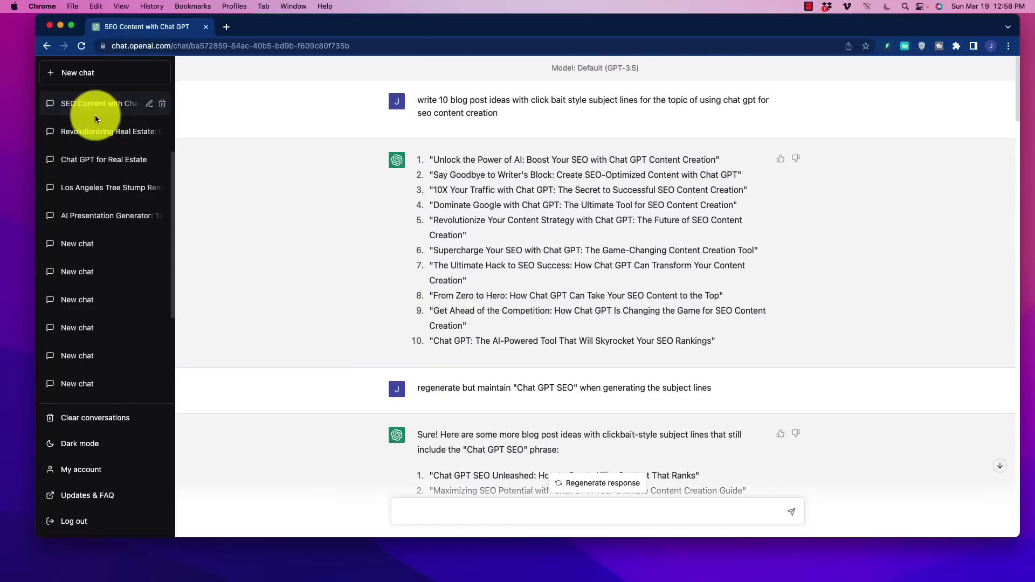
- Start a new empty chat, switch it to GPT-4, and focus the message box
{"action": "left_click", "coordinate": [94, 77]}
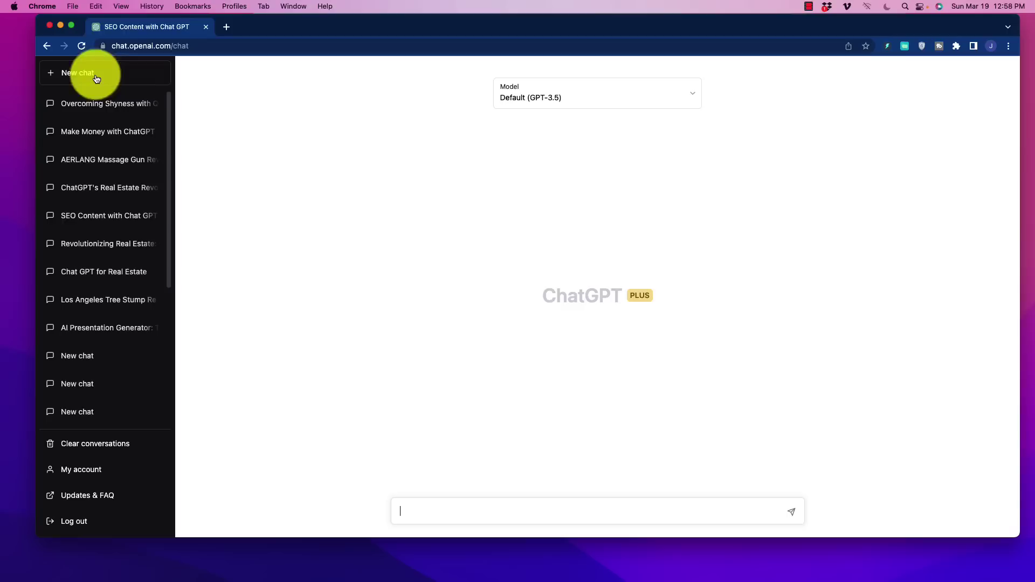
{"action": "left_click", "coordinate": [553, 112]}
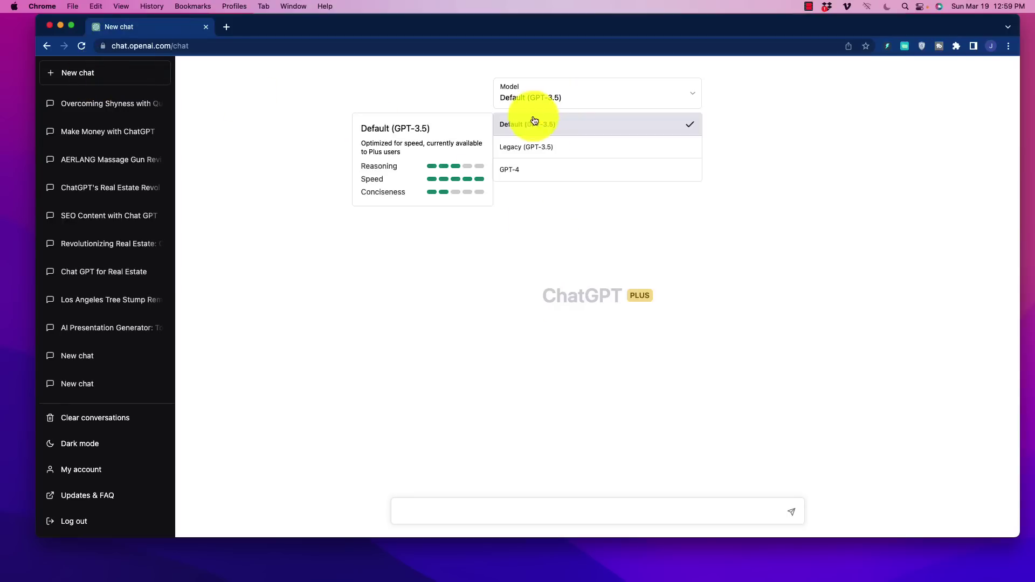
{"action": "left_click", "coordinate": [533, 170]}
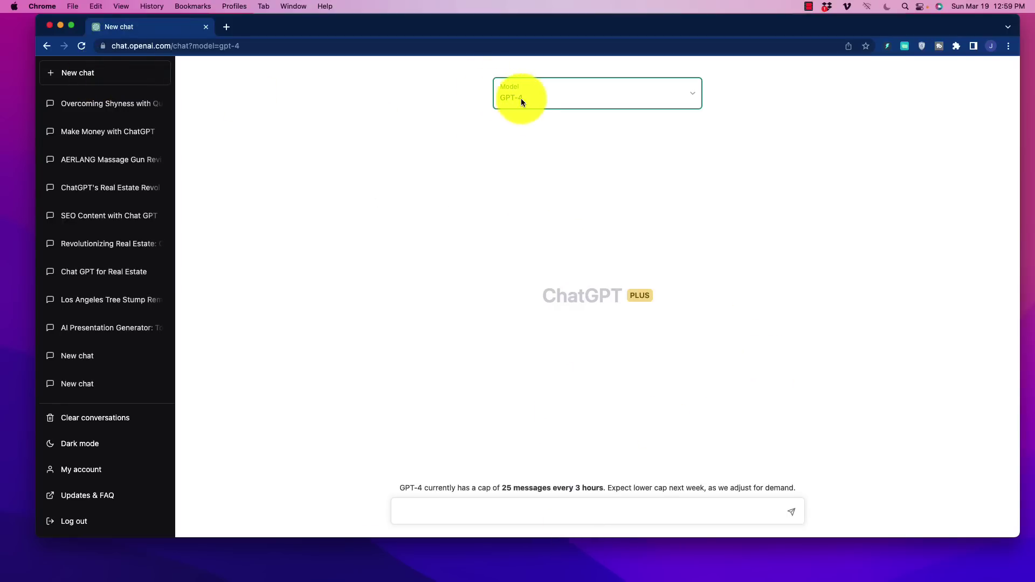
{"action": "left_click", "coordinate": [542, 513]}
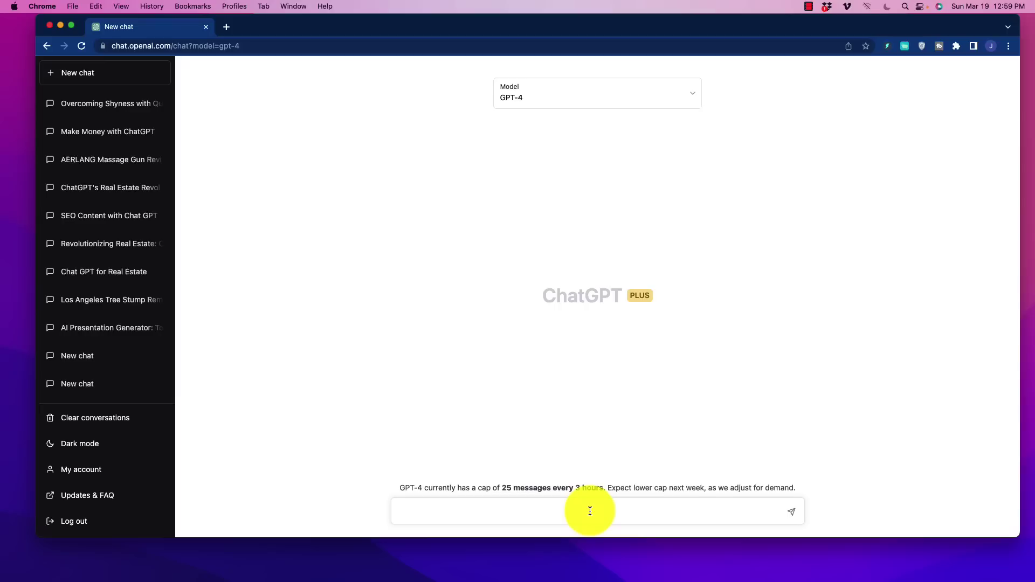
- Send the prompt for a keyword-rich post on "chat gpt for real estate" with H2s, H3s, a click-baity title and FAQs
{"action": "type", "text": "I want to write a keyword rich blog post "}
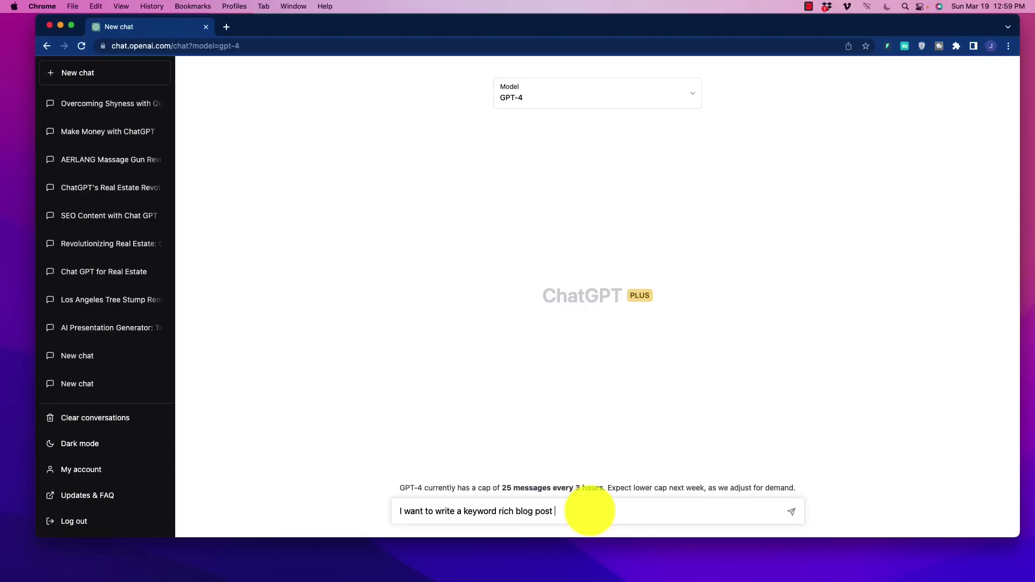
{"action": "type", "text": "ausing the primary keyword \"chat gp"}
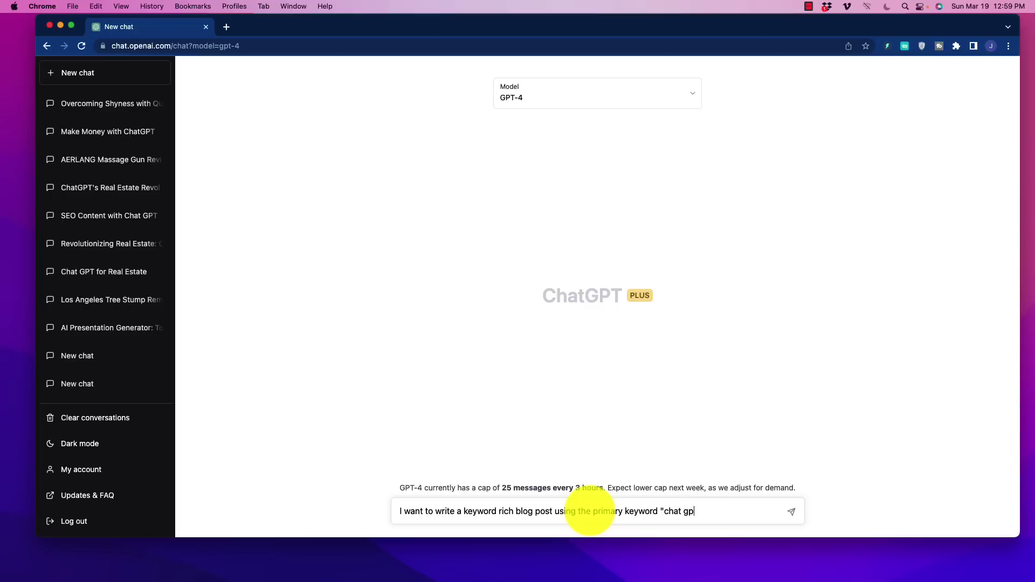
{"action": "type", "text": "t for real estat"}
{"action": "key", "text": "BackSpace"}
{"action": "key", "text": "BackSpace"}
{"action": "key", "text": "BackSpace"}
{"action": "type", "text": "eate"}
{"action": "key", "text": "BackSpace"}
{"action": "key", "text": "BackSpace"}
{"action": "key", "text": "BackSpace"}
{"action": "key", "text": "BackSpace"}
{"action": "type", "text": "tate\""}
{"action": "type", "text": ".  Be sure to "}
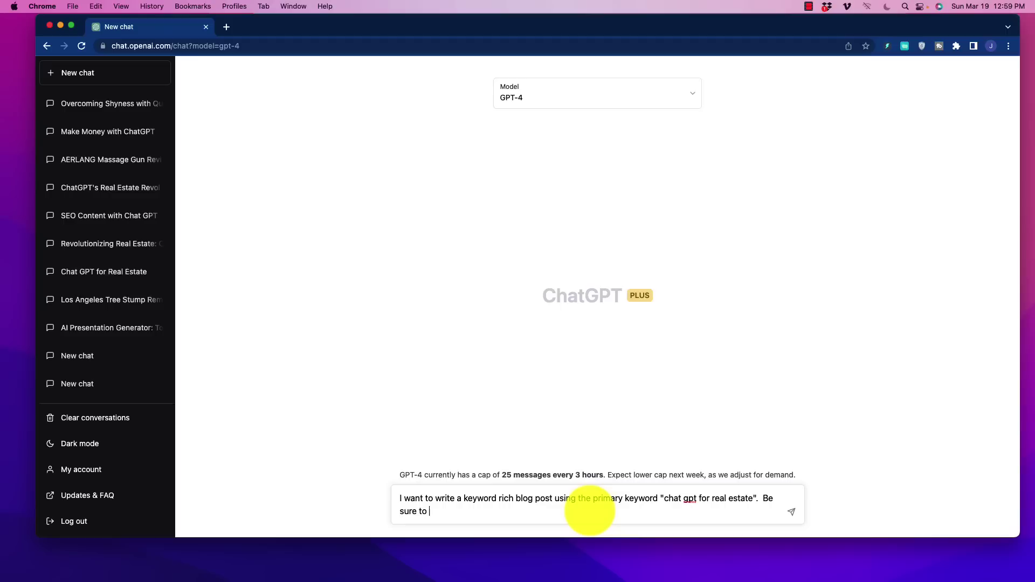
{"action": "type", "text": "use keyword rich h2's, h3's, a click bait"}
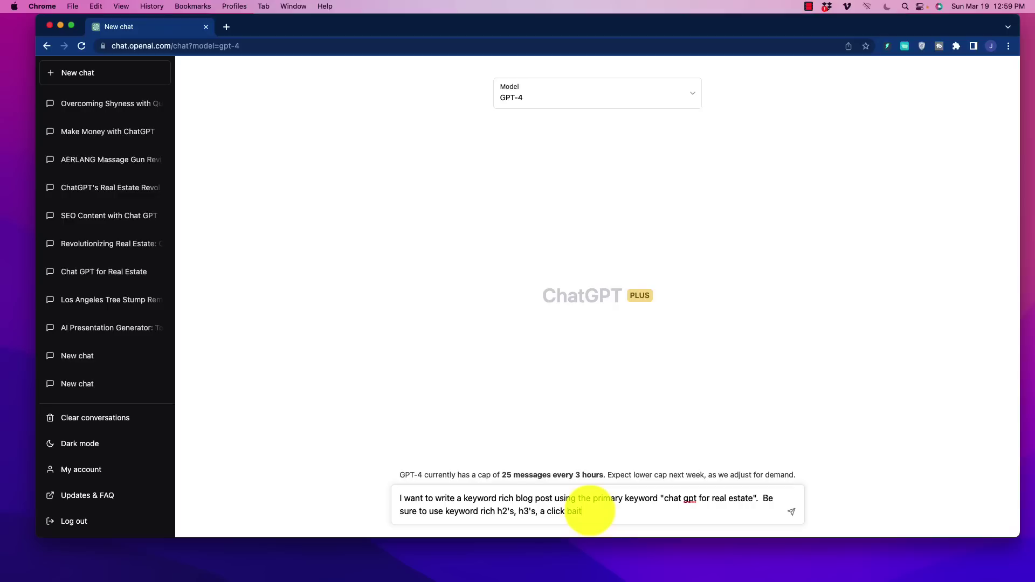
{"action": "type", "text": "y title and add FAT"}
{"action": "key", "text": "BackSpace"}
{"action": "type", "text": "Z"}
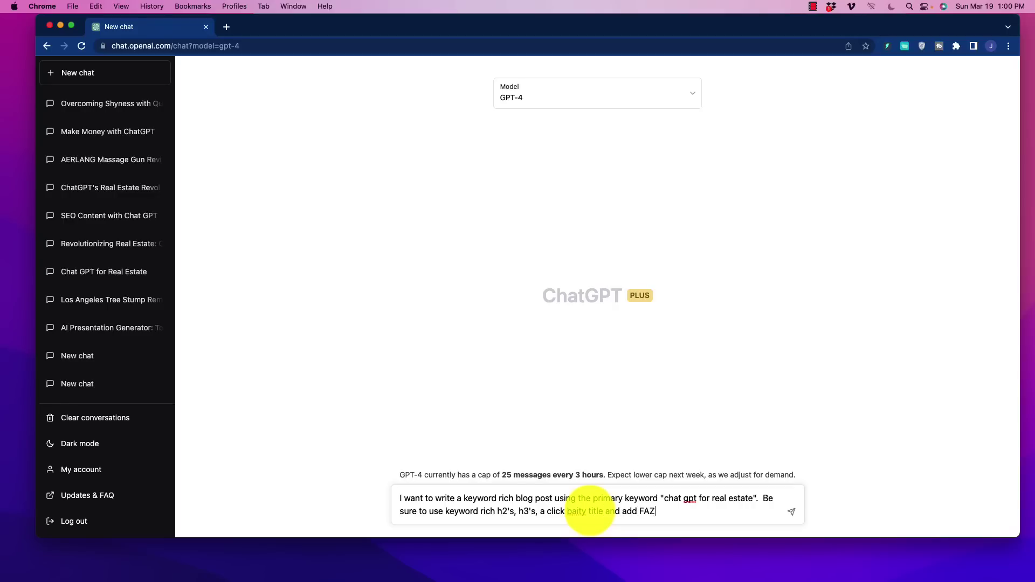
{"action": "key", "text": "BackSpace"}
{"action": "type", "text": "Qs."}
{"action": "key", "text": "Return"}
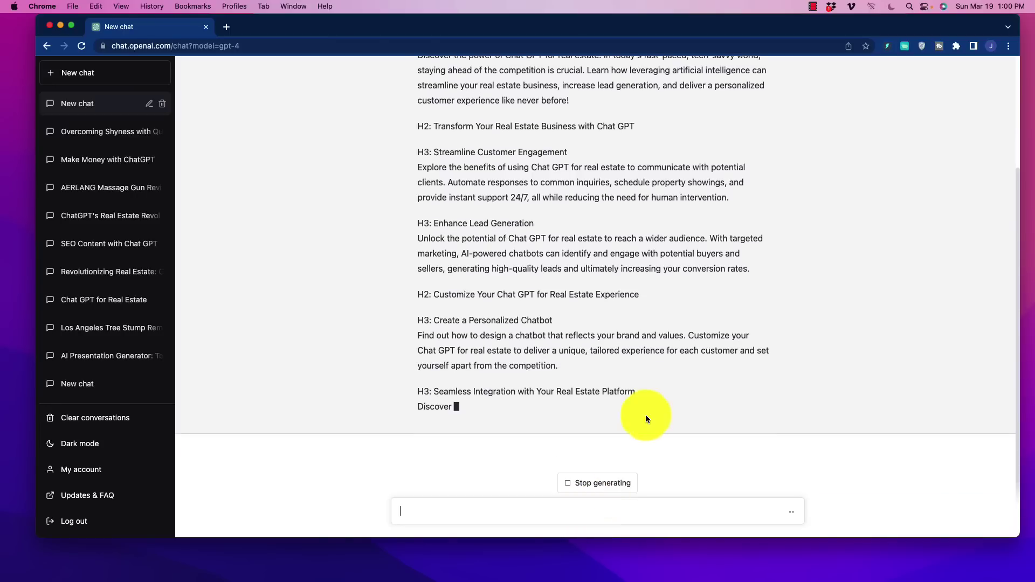
- Scroll back and select the generated Introduction paragraph to review it
{"action": "scroll", "coordinate": [526, 339], "scroll_direction": "up", "scroll_amount": 1}
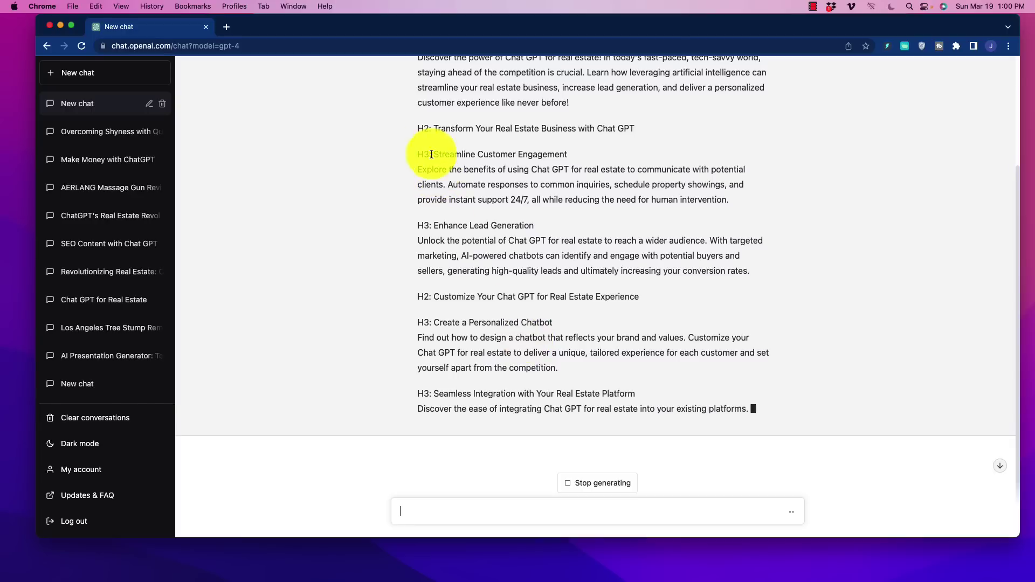
{"action": "scroll", "coordinate": [485, 393], "scroll_direction": "up", "scroll_amount": 3}
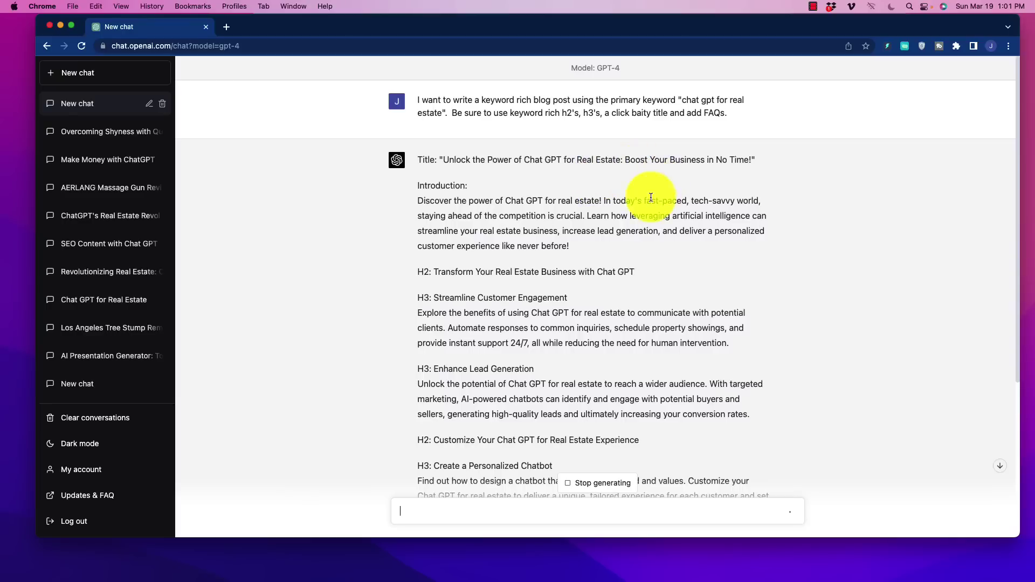
{"action": "scroll", "coordinate": [627, 205], "scroll_direction": "down", "scroll_amount": 1}
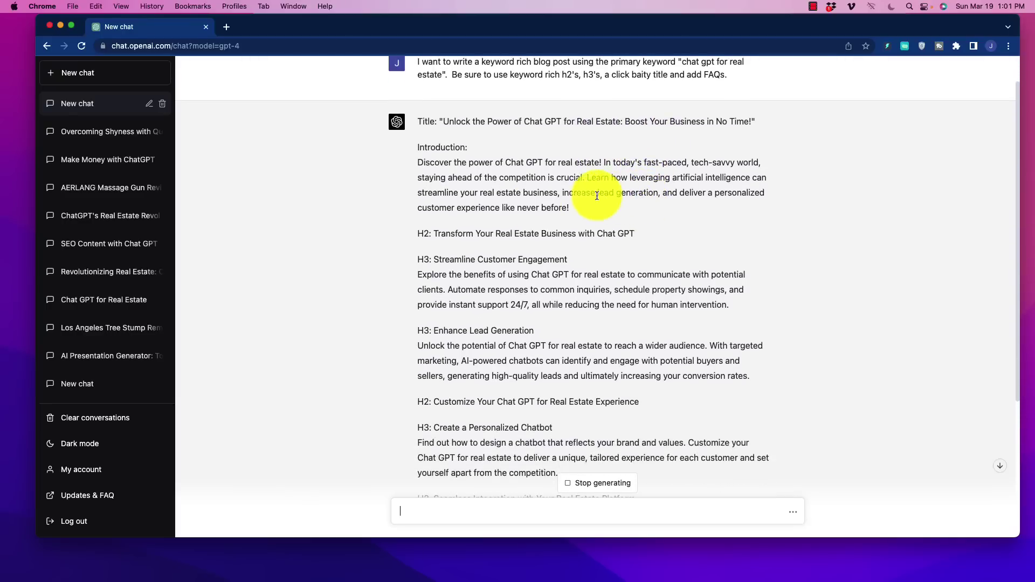
{"action": "left_click_drag", "start_coordinate": [420, 166], "coordinate": [647, 213]}
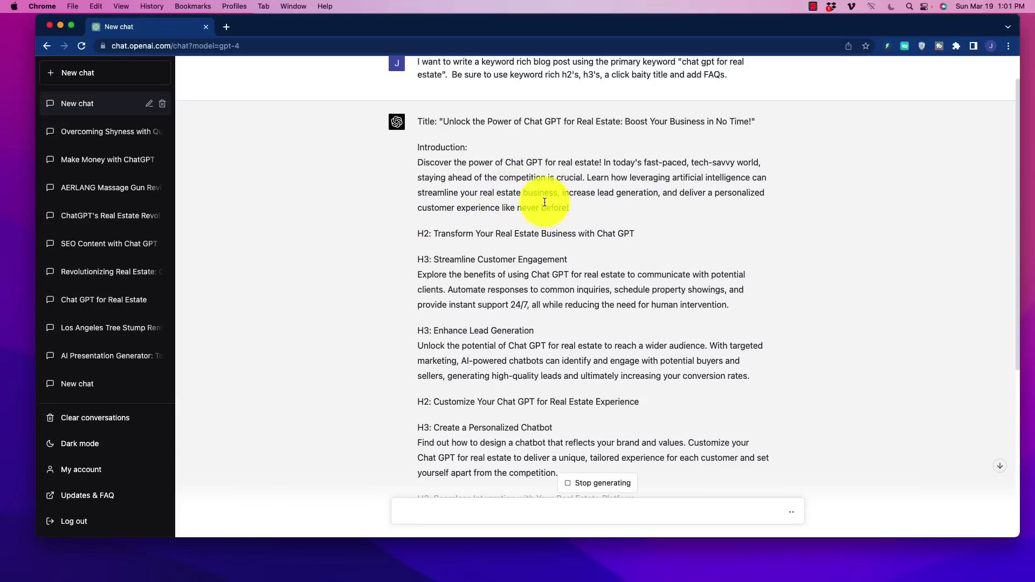
- Follow the reply past the Enhance Lead Generation section down to the FAQs and Conclusion
{"action": "scroll", "coordinate": [534, 200], "scroll_direction": "down", "scroll_amount": 1}
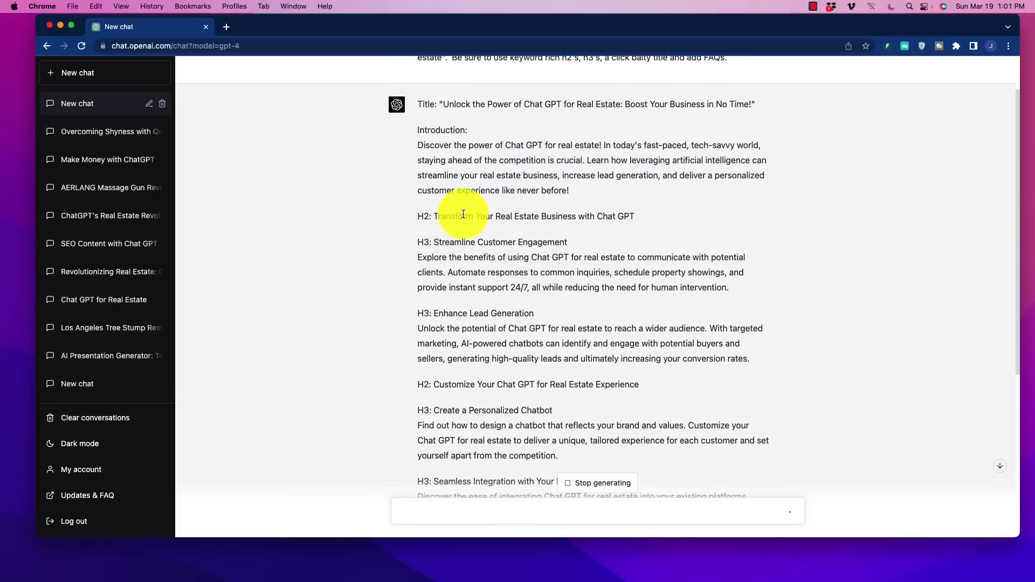
{"action": "scroll", "coordinate": [635, 234], "scroll_direction": "down", "scroll_amount": 4}
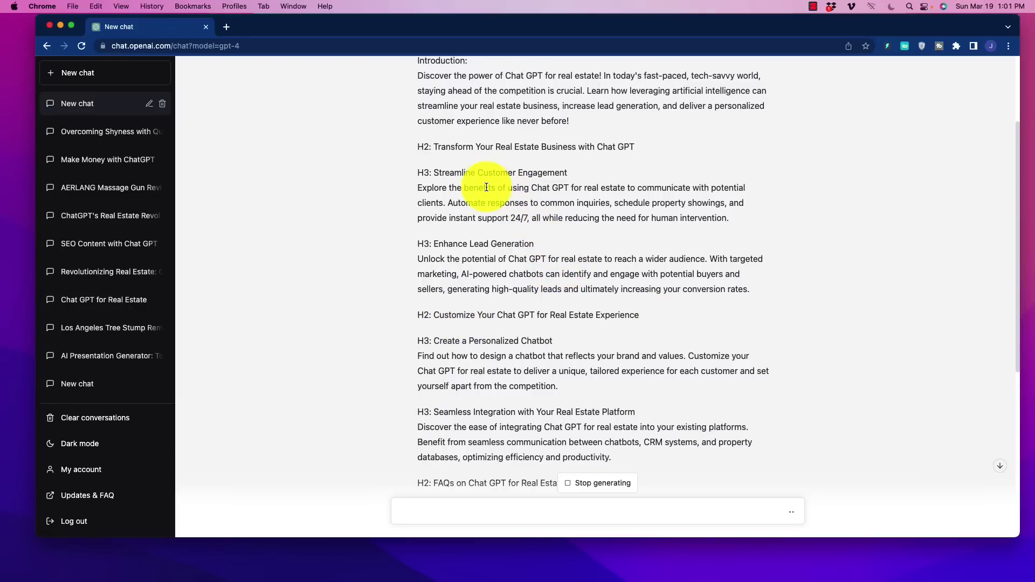
{"action": "left_click_drag", "start_coordinate": [478, 187], "coordinate": [728, 219]}
{"action": "left_click_drag", "start_coordinate": [495, 260], "coordinate": [693, 298]}
{"action": "left_click", "coordinate": [566, 261]}
{"action": "scroll", "coordinate": [509, 270], "scroll_direction": "down", "scroll_amount": 3}
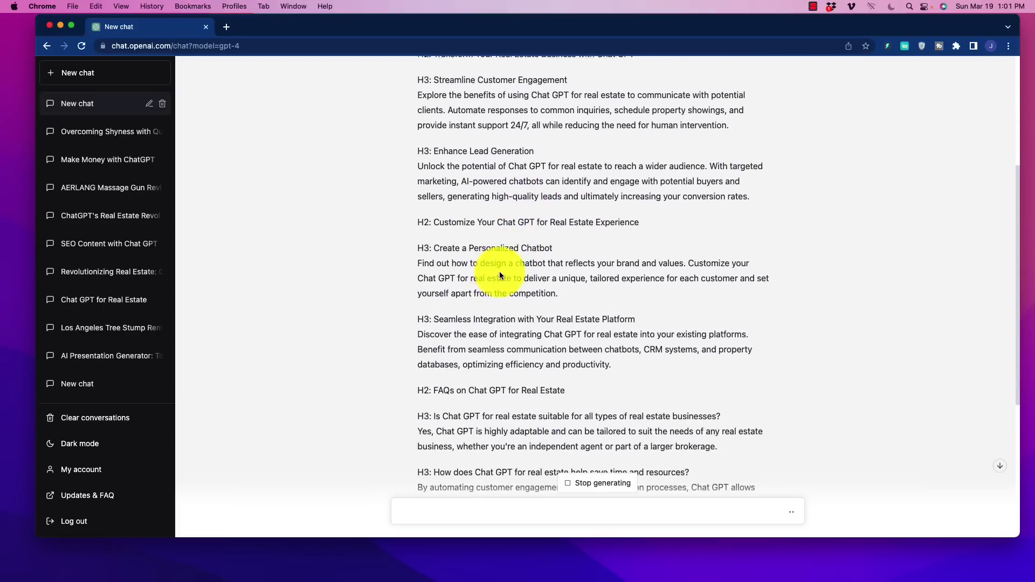
{"action": "scroll", "coordinate": [499, 271], "scroll_direction": "up", "scroll_amount": 7}
{"action": "scroll", "coordinate": [463, 305], "scroll_direction": "down", "scroll_amount": 9}
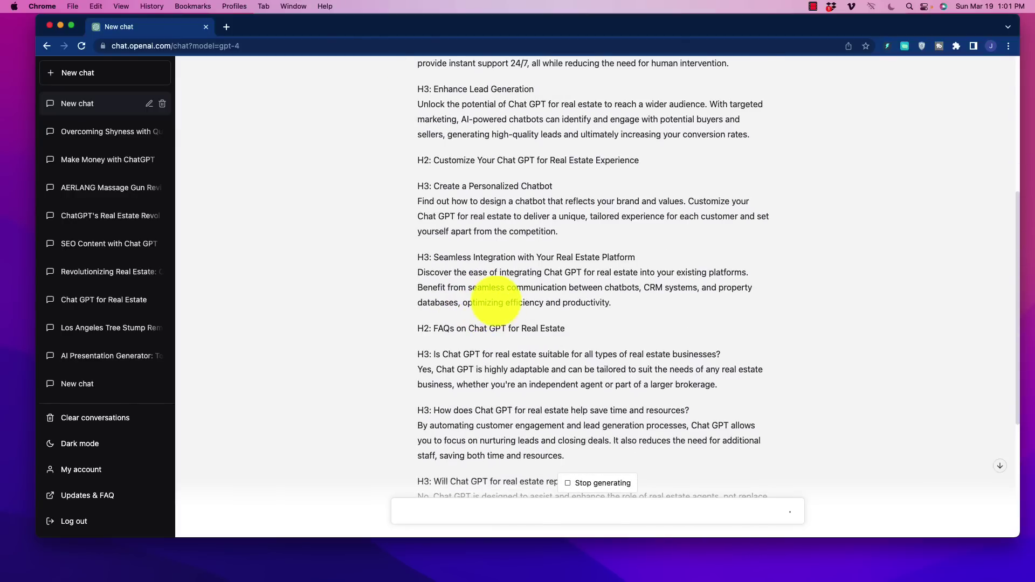
{"action": "scroll", "coordinate": [472, 291], "scroll_direction": "down", "scroll_amount": 5}
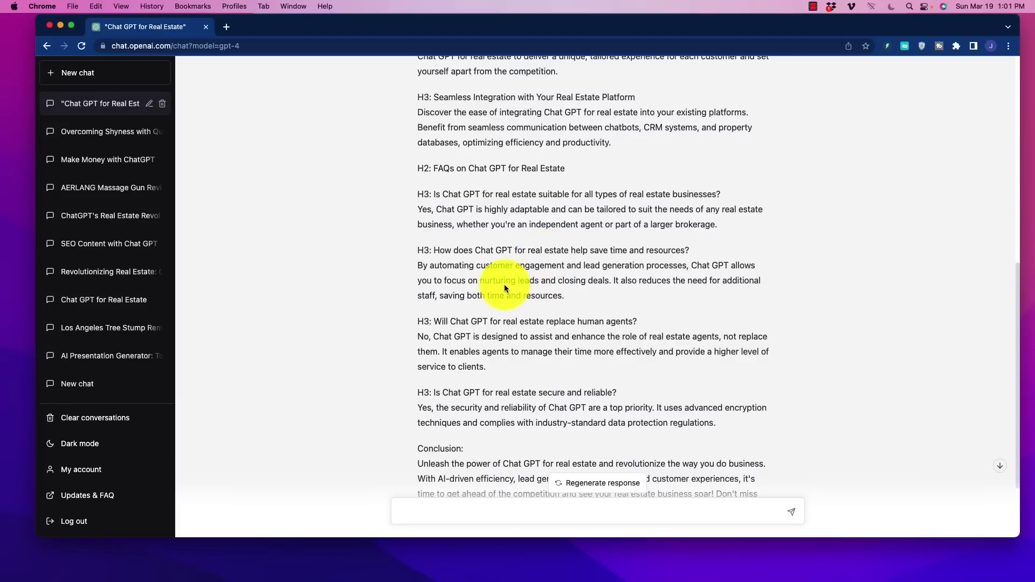
{"action": "scroll", "coordinate": [486, 310], "scroll_direction": "down", "scroll_amount": 3}
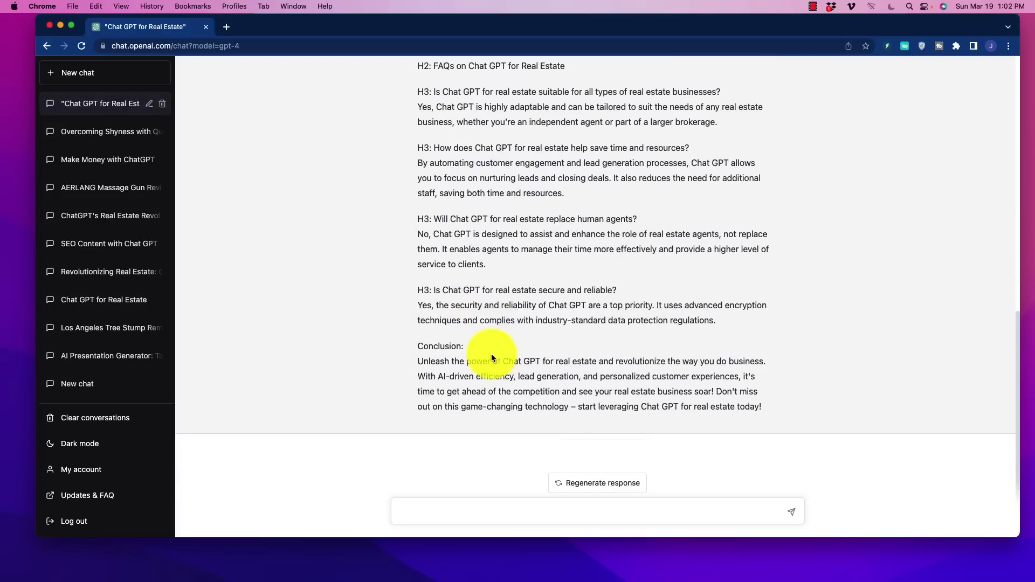
{"action": "scroll", "coordinate": [479, 356], "scroll_direction": "up", "scroll_amount": 6}
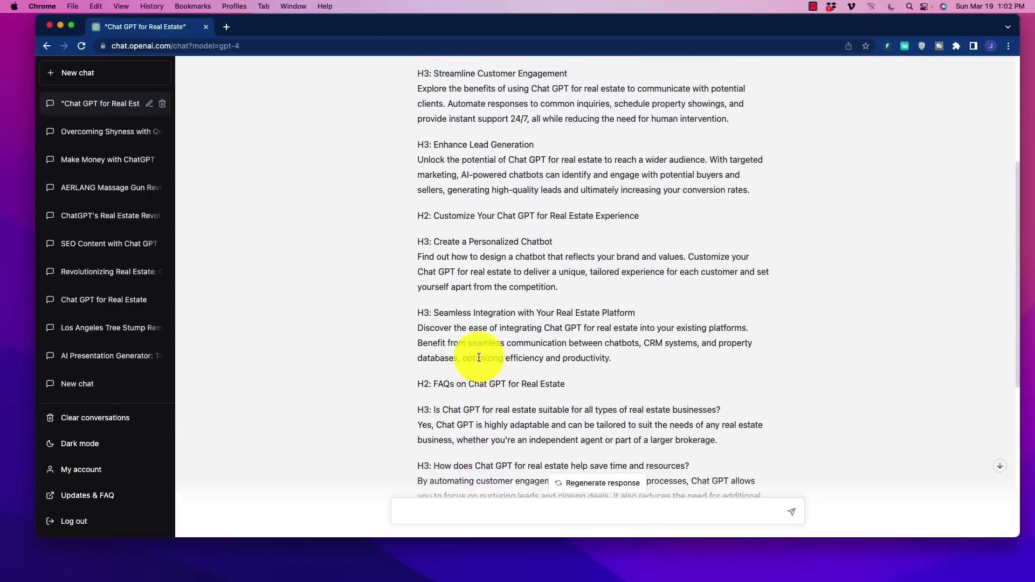
{"action": "scroll", "coordinate": [479, 357], "scroll_direction": "up", "scroll_amount": 5}
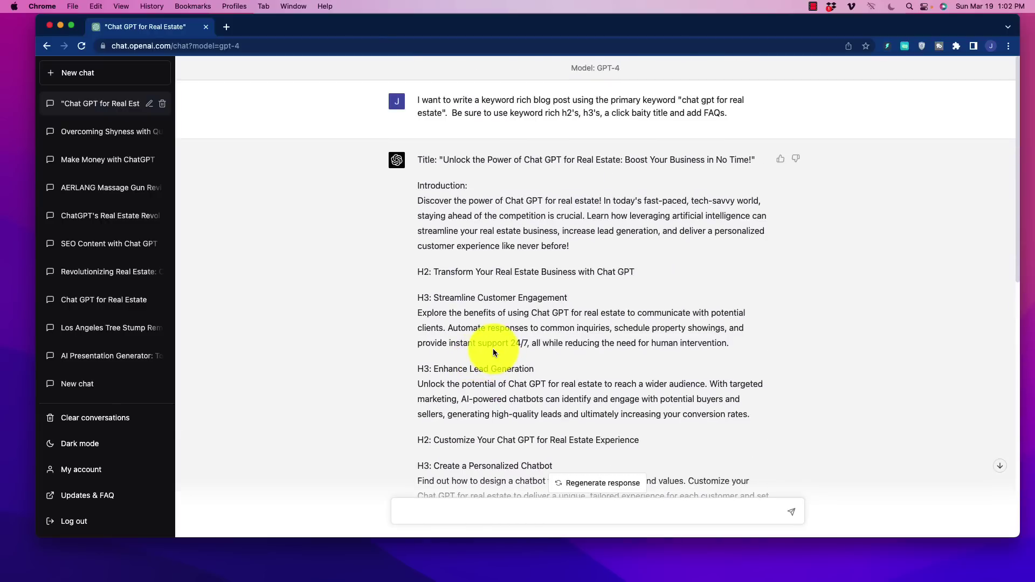
{"action": "scroll", "coordinate": [494, 282], "scroll_direction": "down", "scroll_amount": 2}
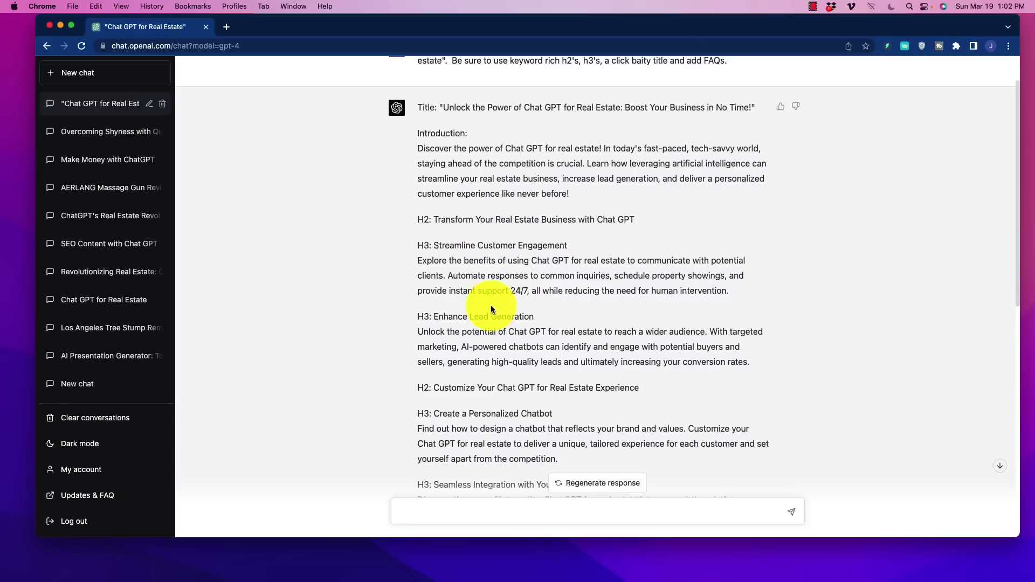
{"action": "scroll", "coordinate": [490, 305], "scroll_direction": "down", "scroll_amount": 15}
{"action": "scroll", "coordinate": [500, 313], "scroll_direction": "up", "scroll_amount": 15}
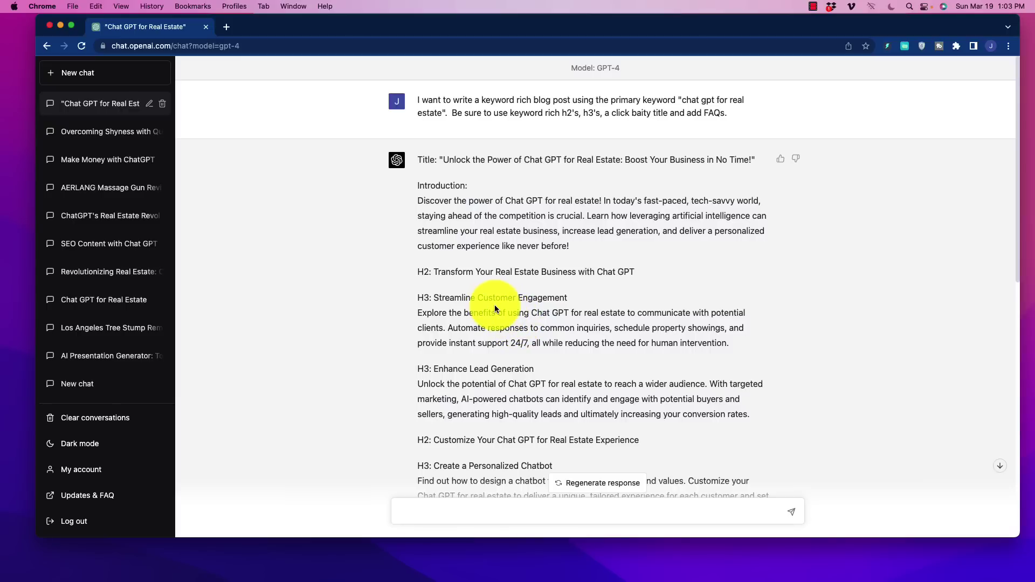
{"action": "scroll", "coordinate": [488, 303], "scroll_direction": "down", "scroll_amount": 4}
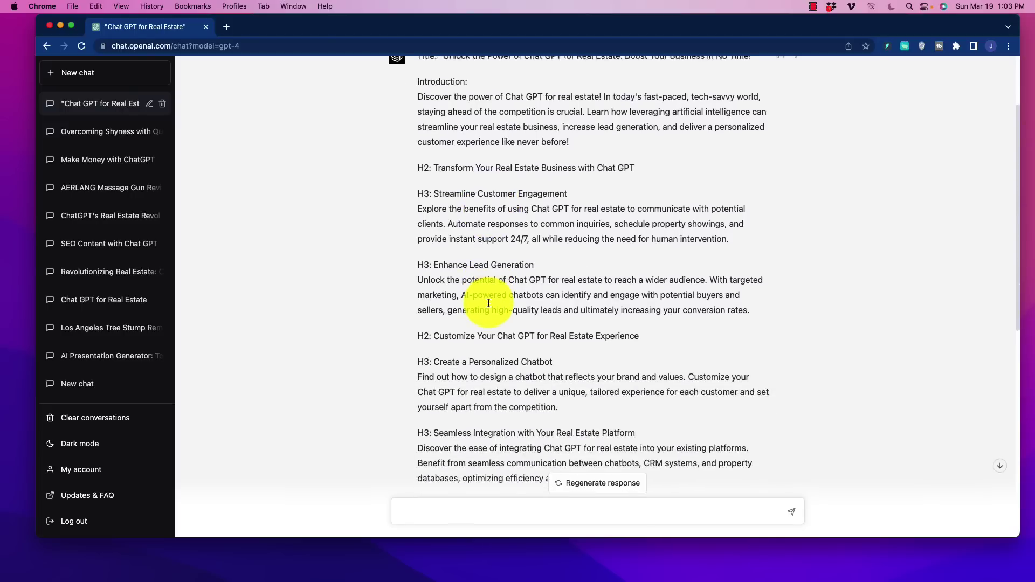
{"action": "scroll", "coordinate": [489, 303], "scroll_direction": "down", "scroll_amount": 5}
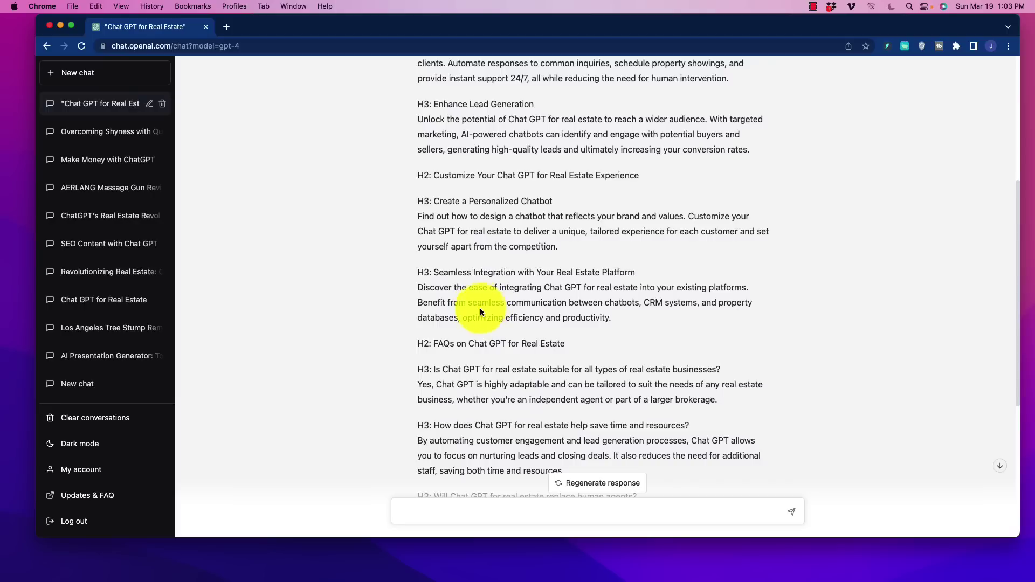
{"action": "scroll", "coordinate": [485, 306], "scroll_direction": "down", "scroll_amount": 10}
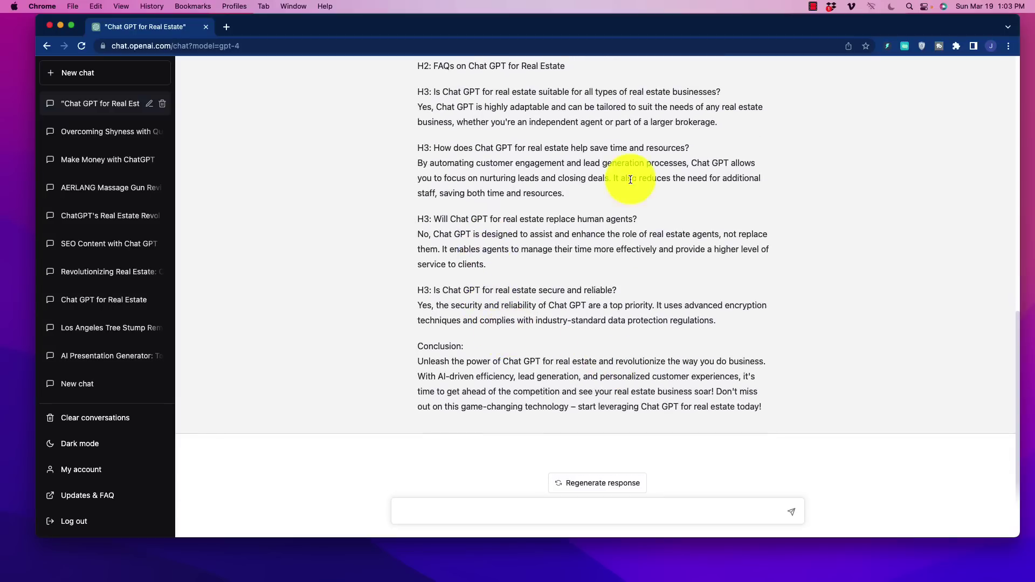
{"action": "scroll", "coordinate": [486, 226], "scroll_direction": "up", "scroll_amount": 12}
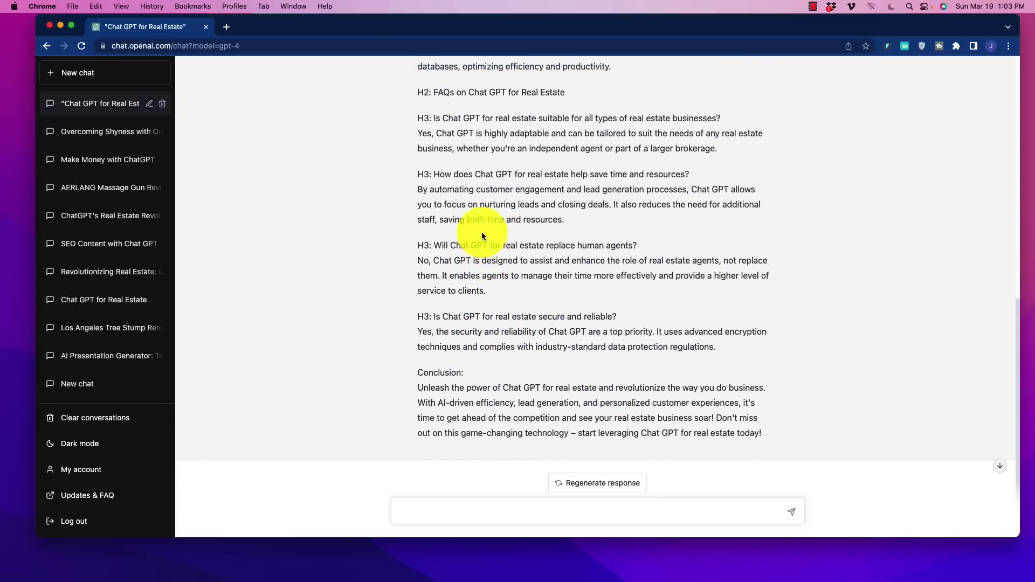
{"action": "scroll", "coordinate": [483, 234], "scroll_direction": "up", "scroll_amount": 2}
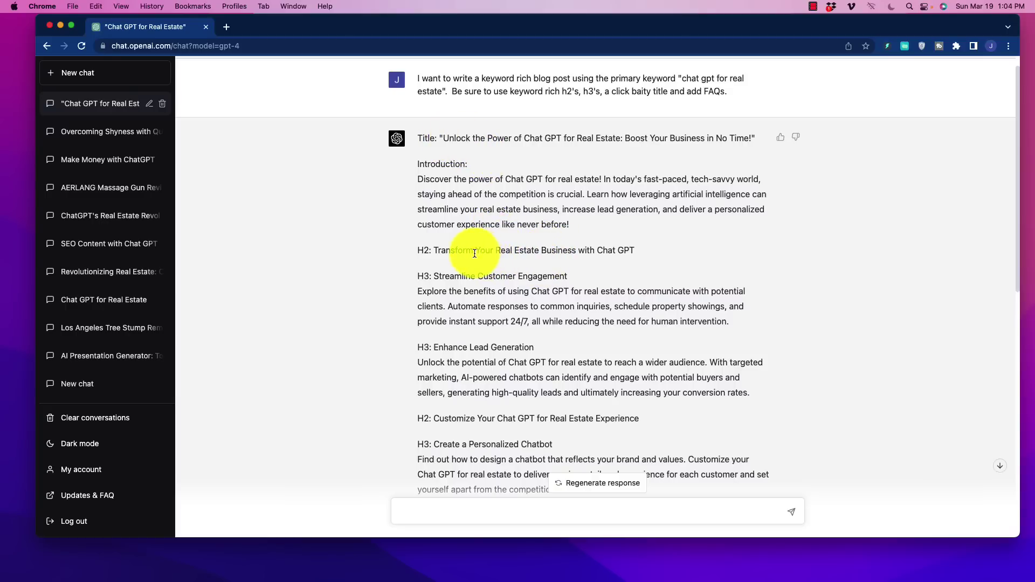
{"action": "scroll", "coordinate": [453, 246], "scroll_direction": "down", "scroll_amount": 1}
{"action": "scroll", "coordinate": [453, 246], "scroll_direction": "down", "scroll_amount": 7}
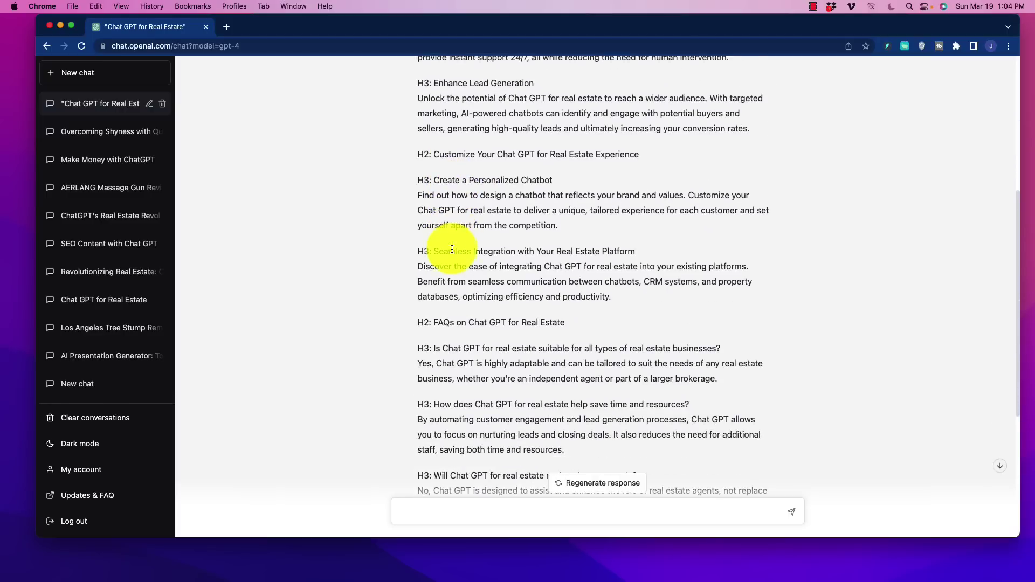
{"action": "scroll", "coordinate": [458, 260], "scroll_direction": "down", "scroll_amount": 3}
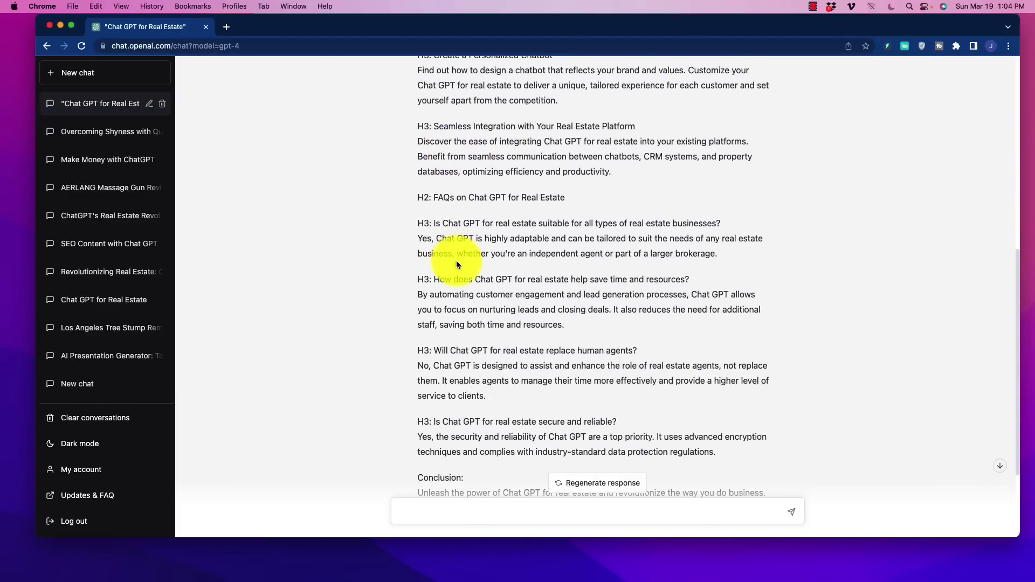
{"action": "scroll", "coordinate": [457, 263], "scroll_direction": "down", "scroll_amount": 2}
{"action": "scroll", "coordinate": [456, 267], "scroll_direction": "down", "scroll_amount": 1}
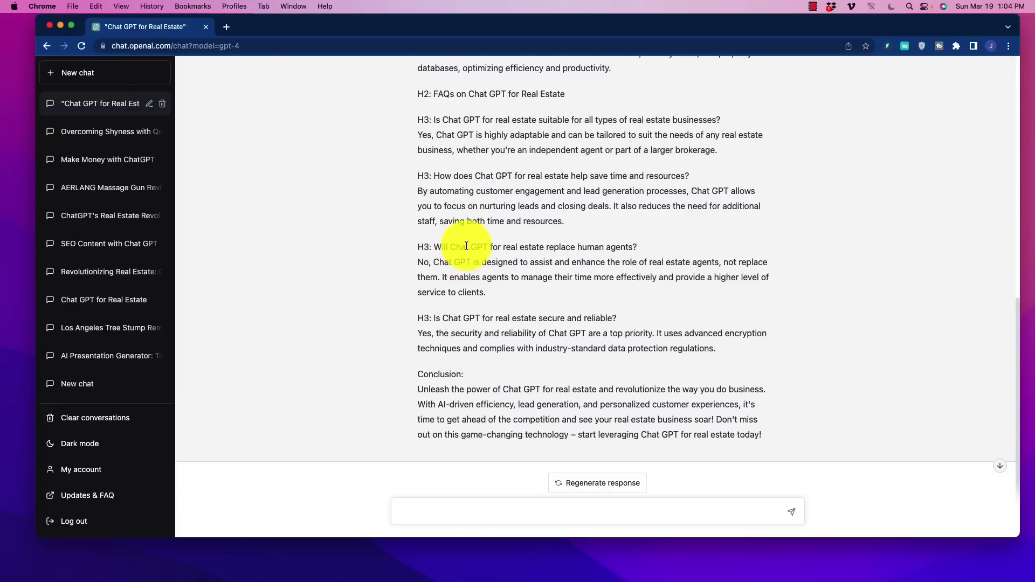
{"action": "scroll", "coordinate": [466, 246], "scroll_direction": "up", "scroll_amount": 15}
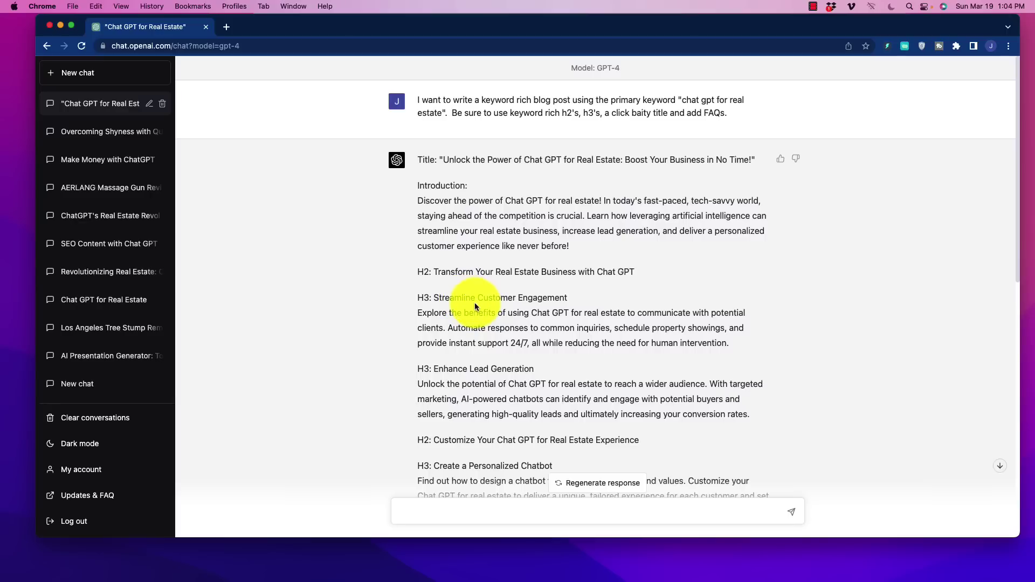
{"action": "scroll", "coordinate": [469, 302], "scroll_direction": "down", "scroll_amount": 5}
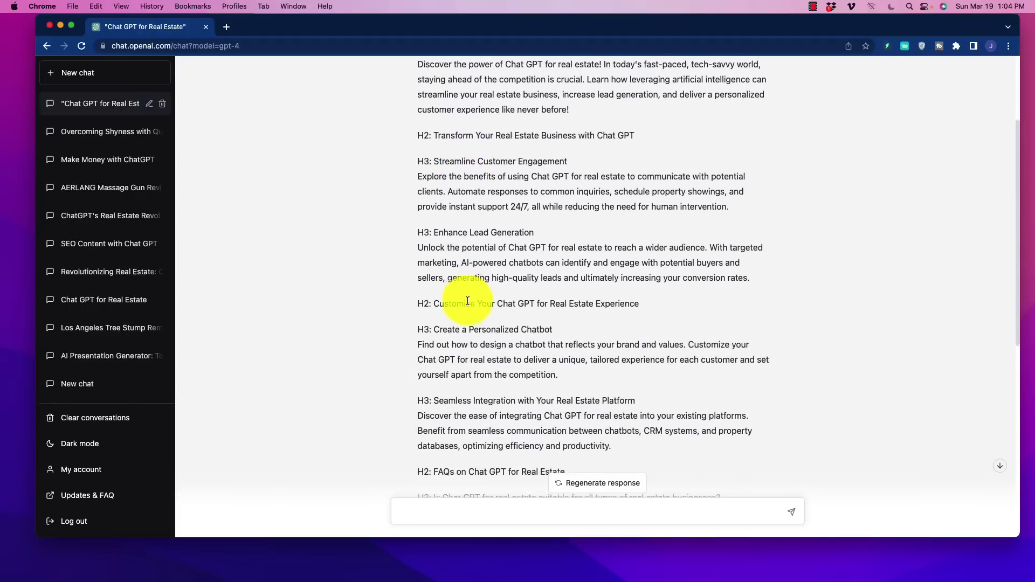
{"action": "scroll", "coordinate": [467, 300], "scroll_direction": "down", "scroll_amount": 5}
{"action": "scroll", "coordinate": [470, 303], "scroll_direction": "down", "scroll_amount": 6}
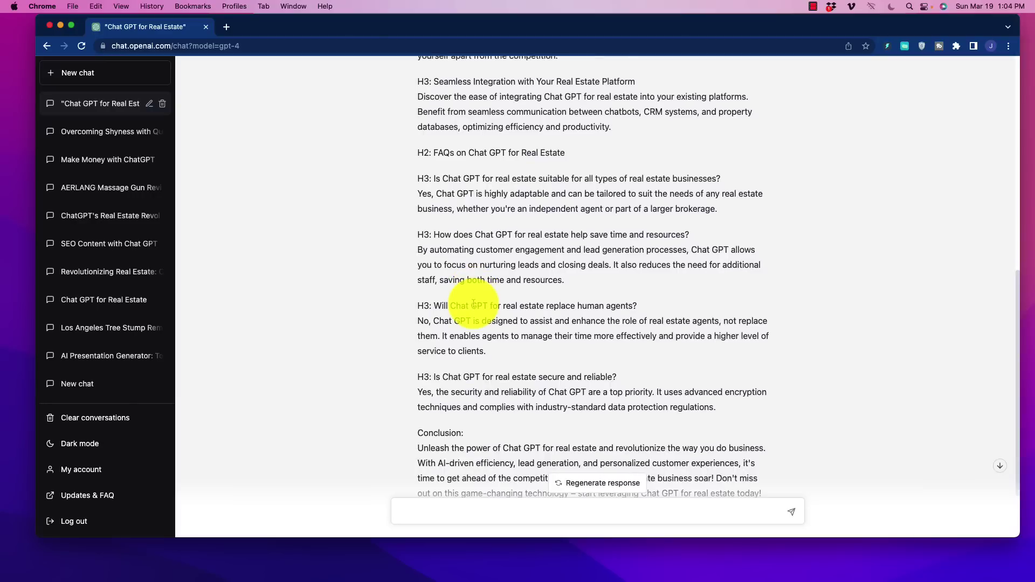
{"action": "scroll", "coordinate": [475, 302], "scroll_direction": "down", "scroll_amount": 3}
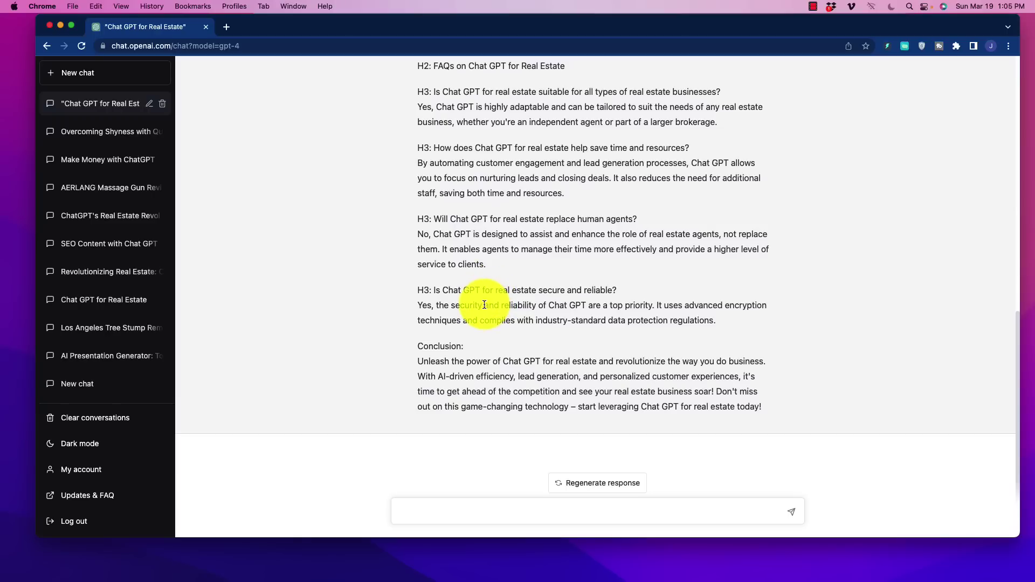
{"action": "scroll", "coordinate": [485, 305], "scroll_direction": "up", "scroll_amount": 15}
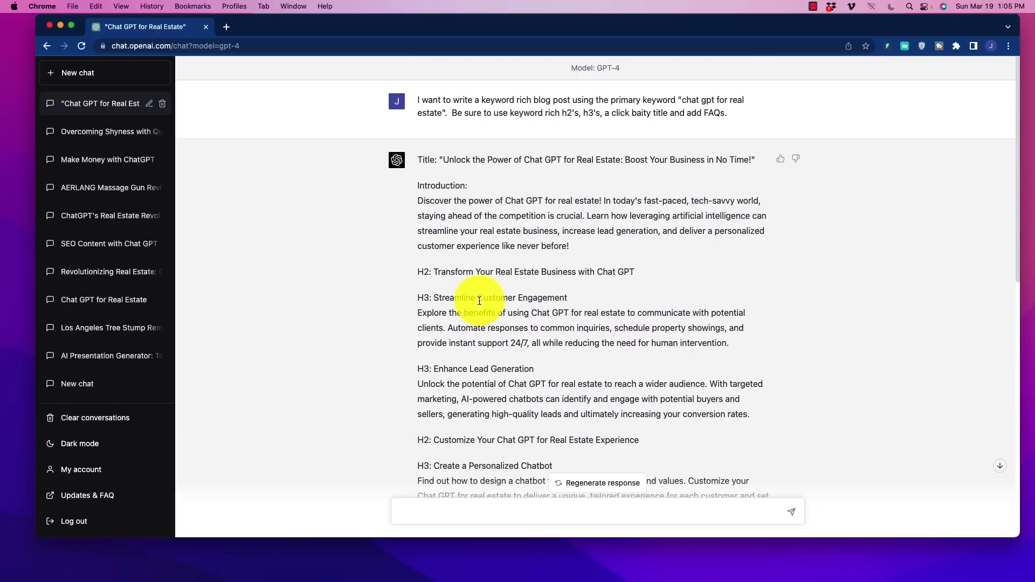